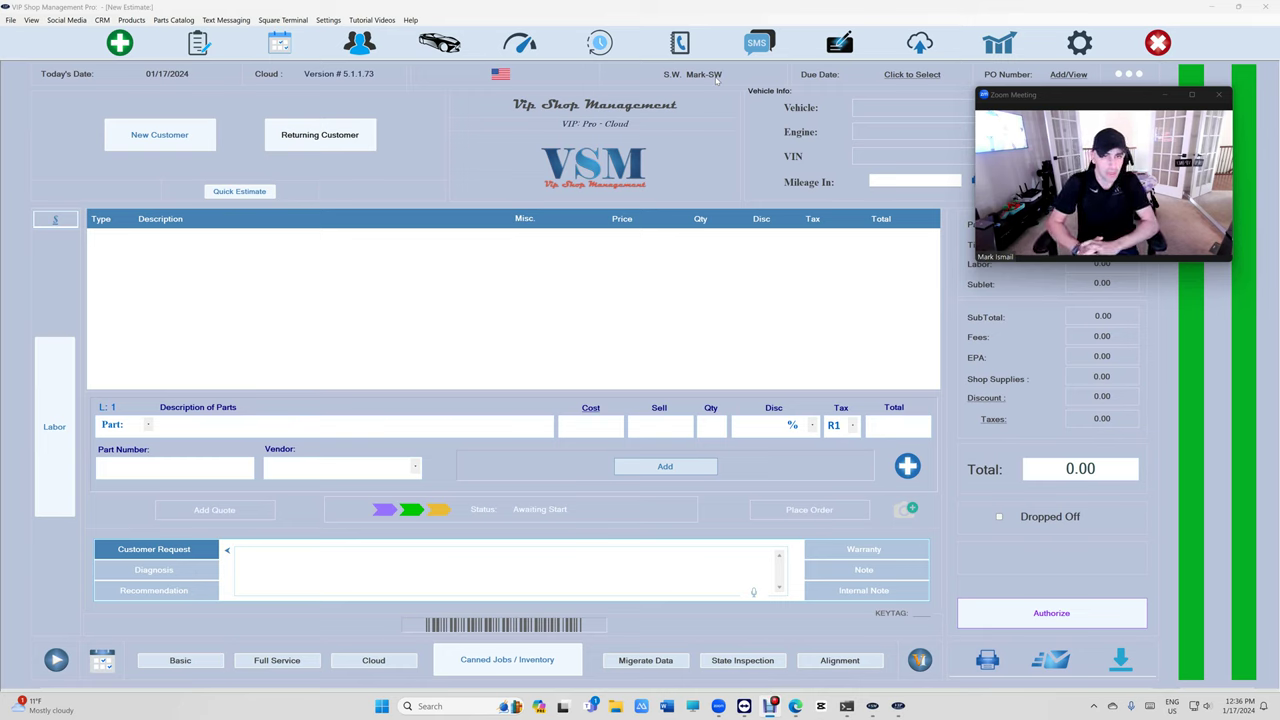
- Sign into Reports with the passcode and view Mark-SW's commission rates, dismissing without saving
left_click(999, 42)
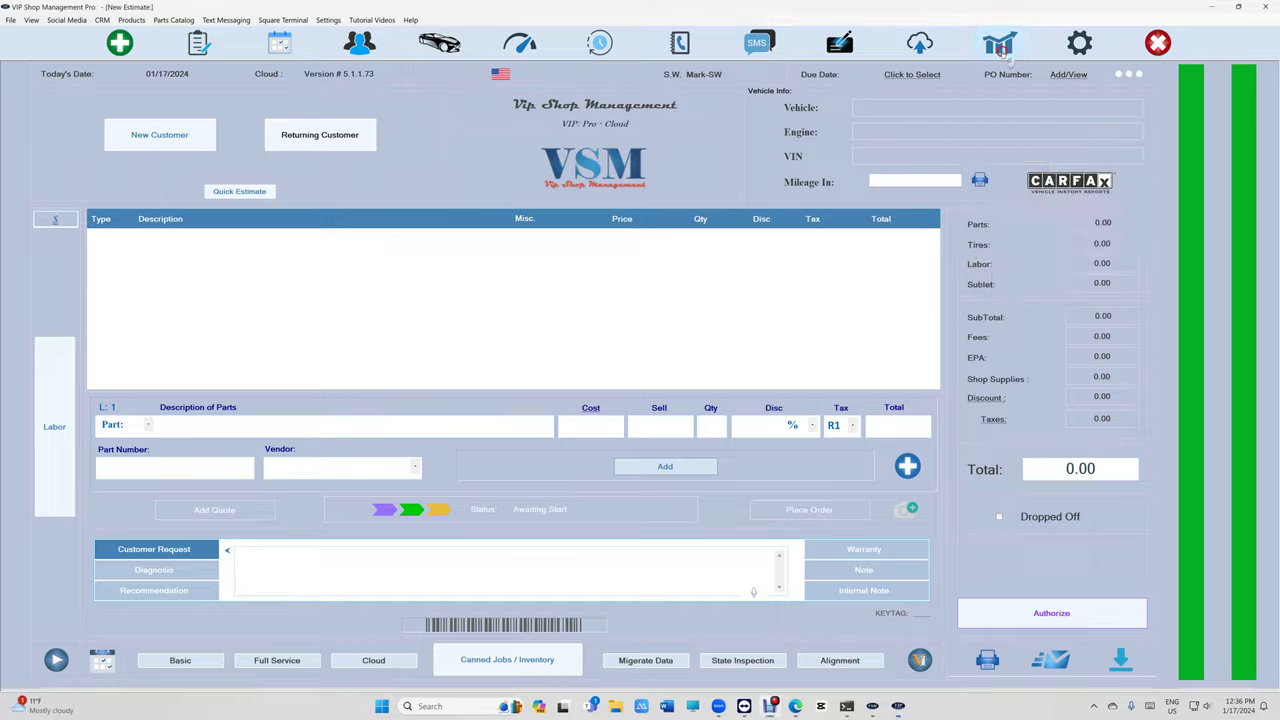
type("1234")
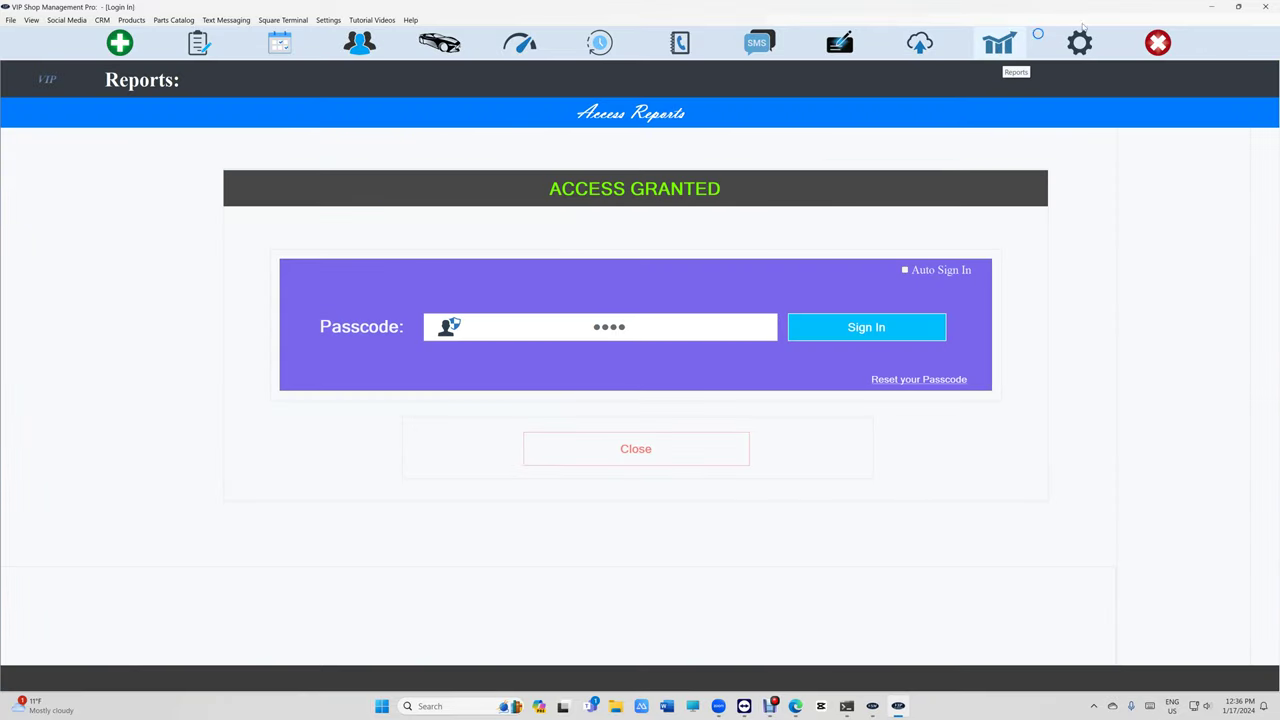
left_click(968, 472)
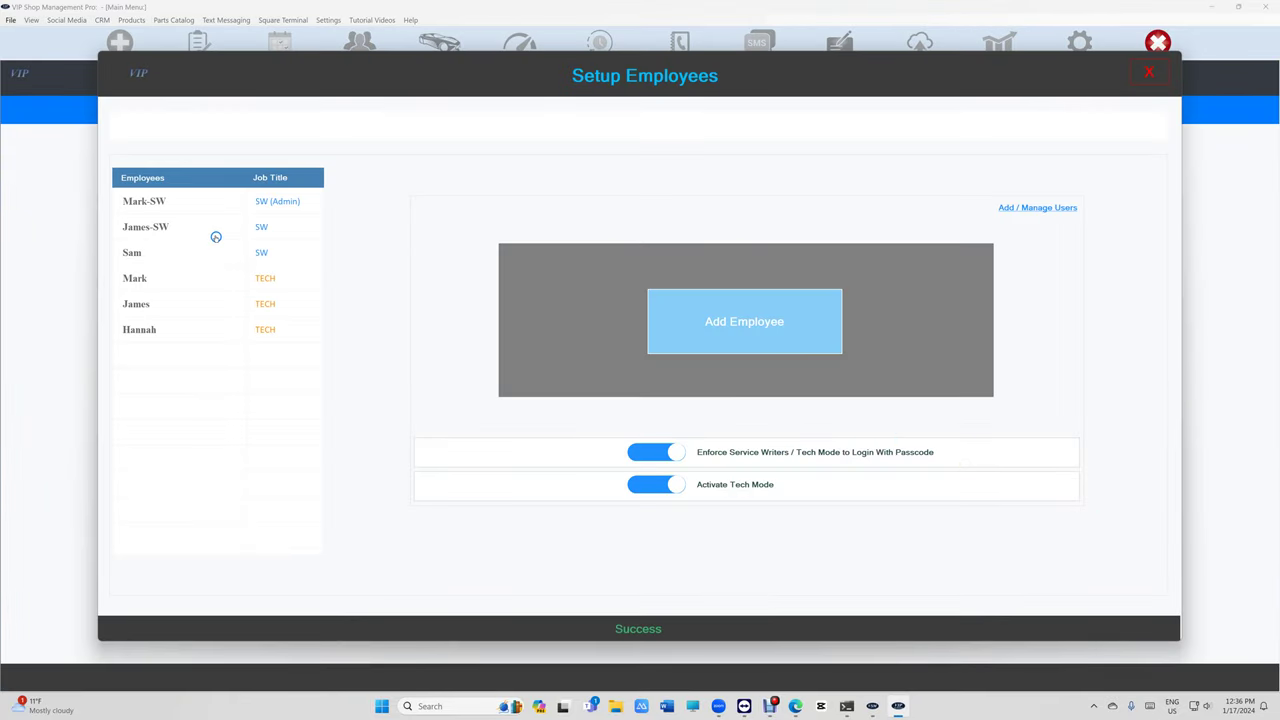
left_click(212, 203)
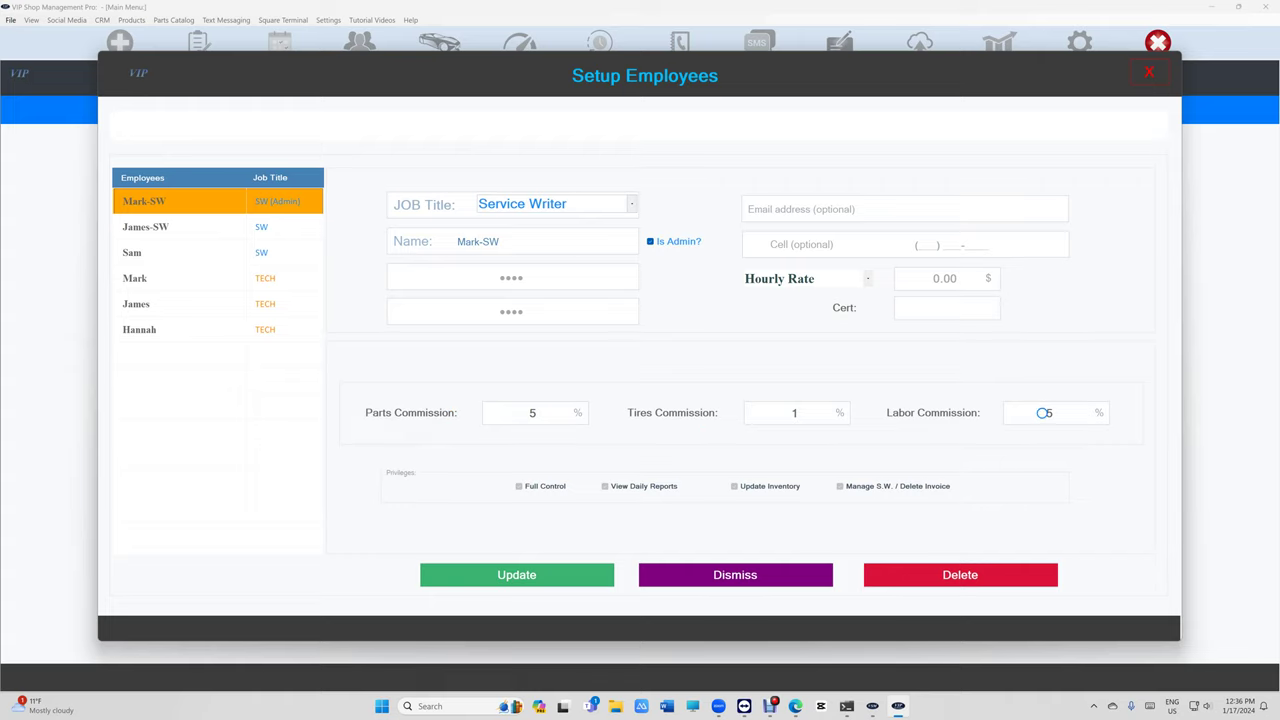
left_click(783, 574)
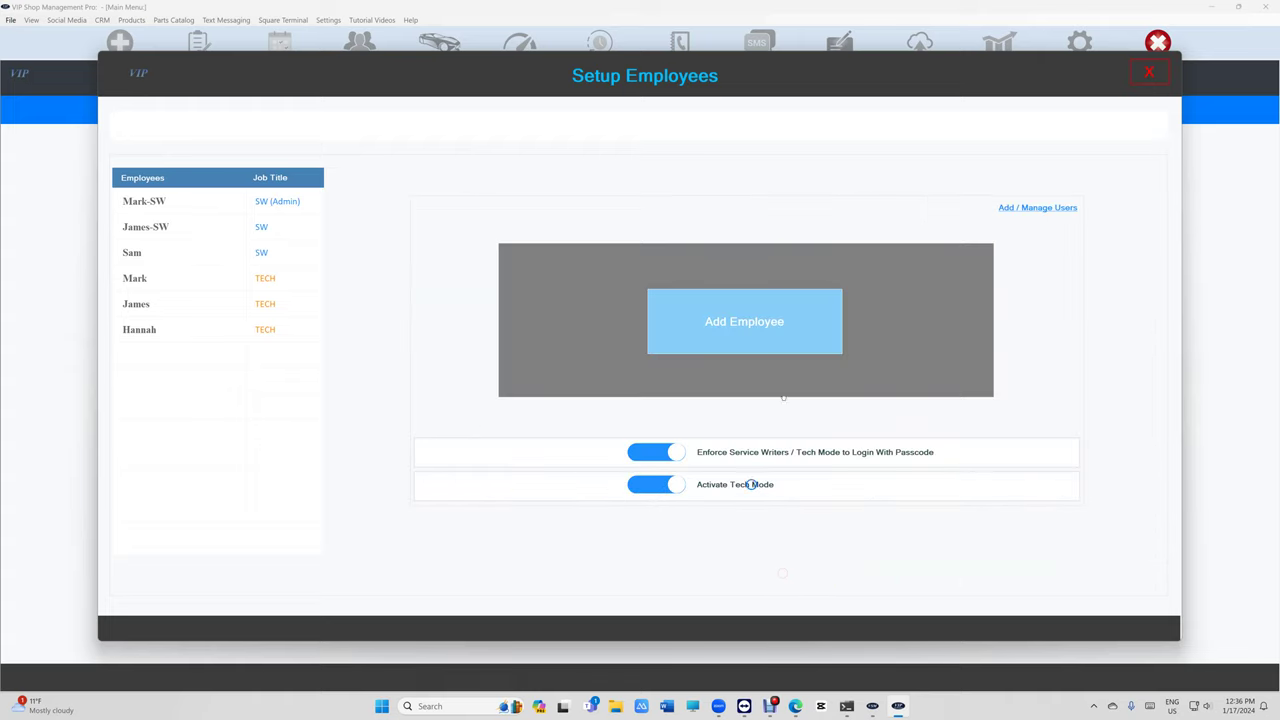
left_click(1147, 80)
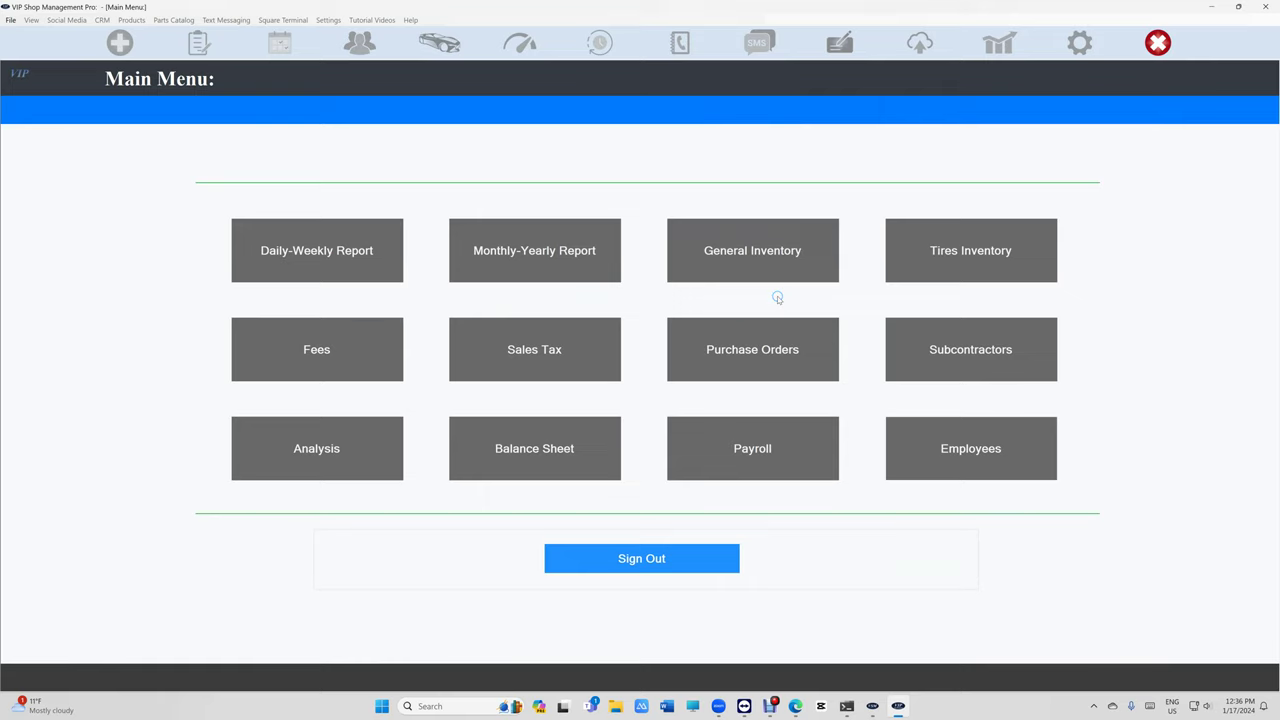
- Show the Service Writers Commissions list for January 17, 2024, checking the previous day
left_click(326, 251)
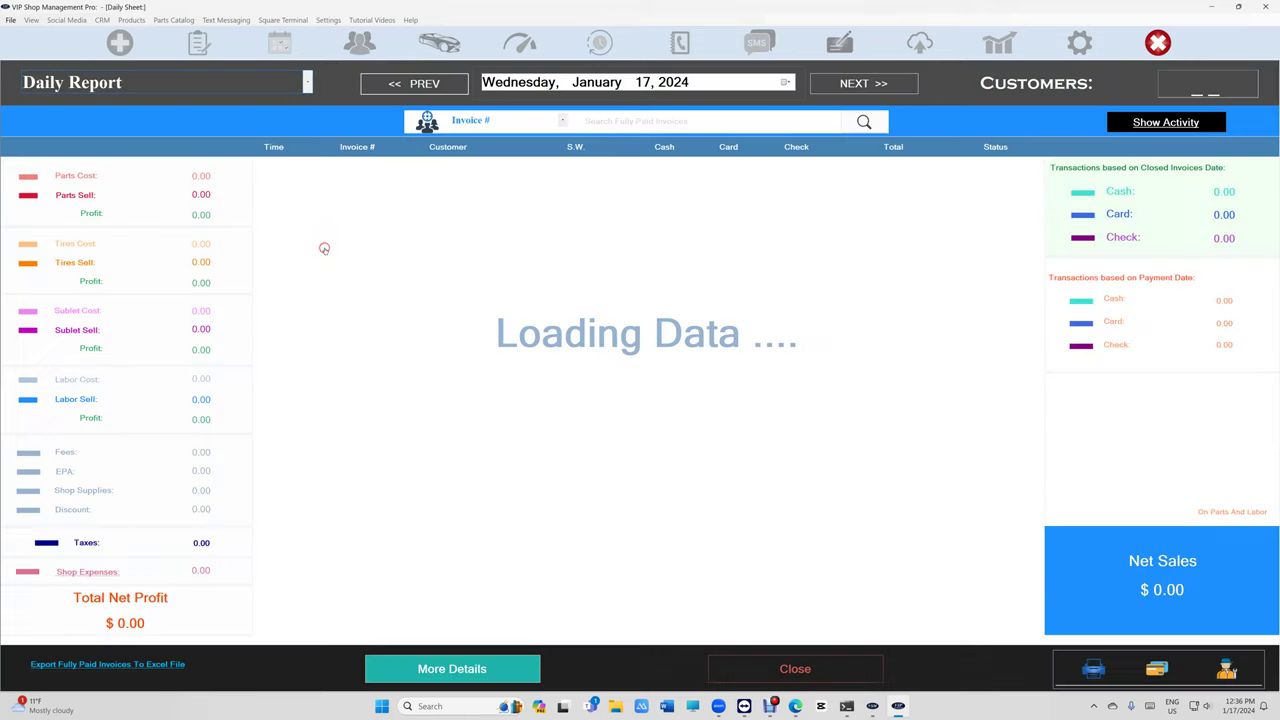
left_click(452, 669)
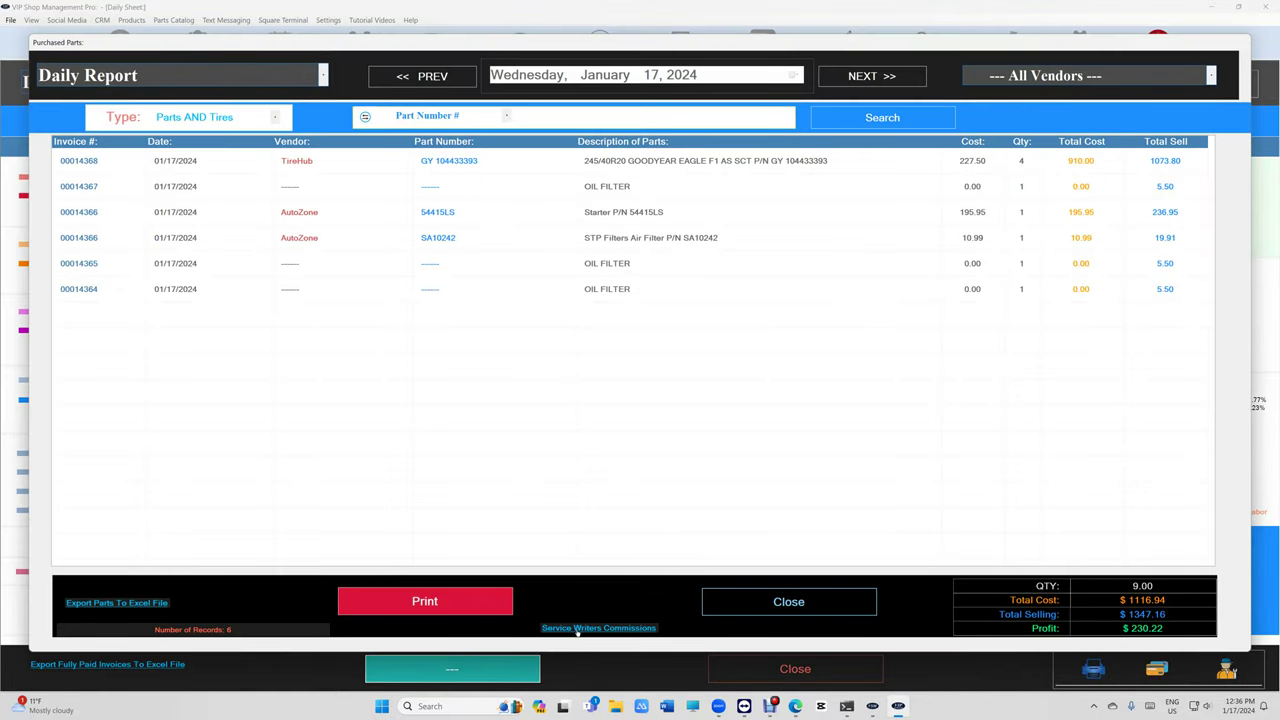
left_click(577, 628)
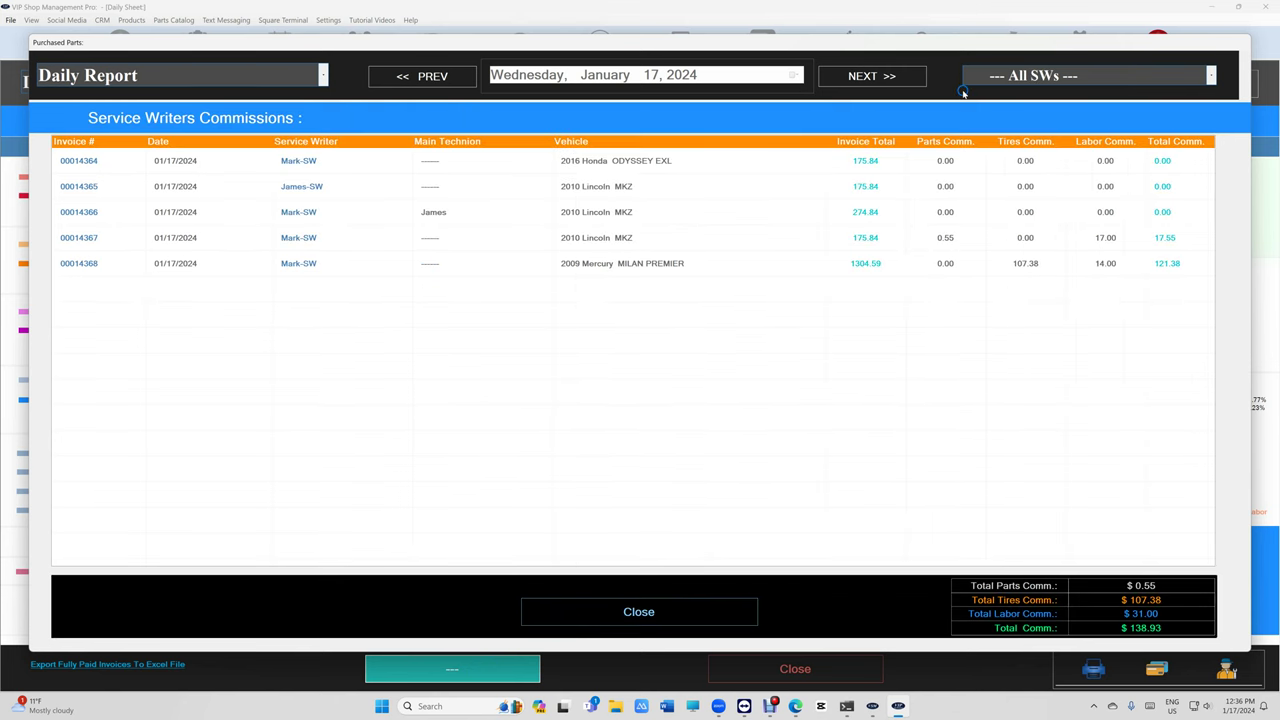
left_click(460, 77)
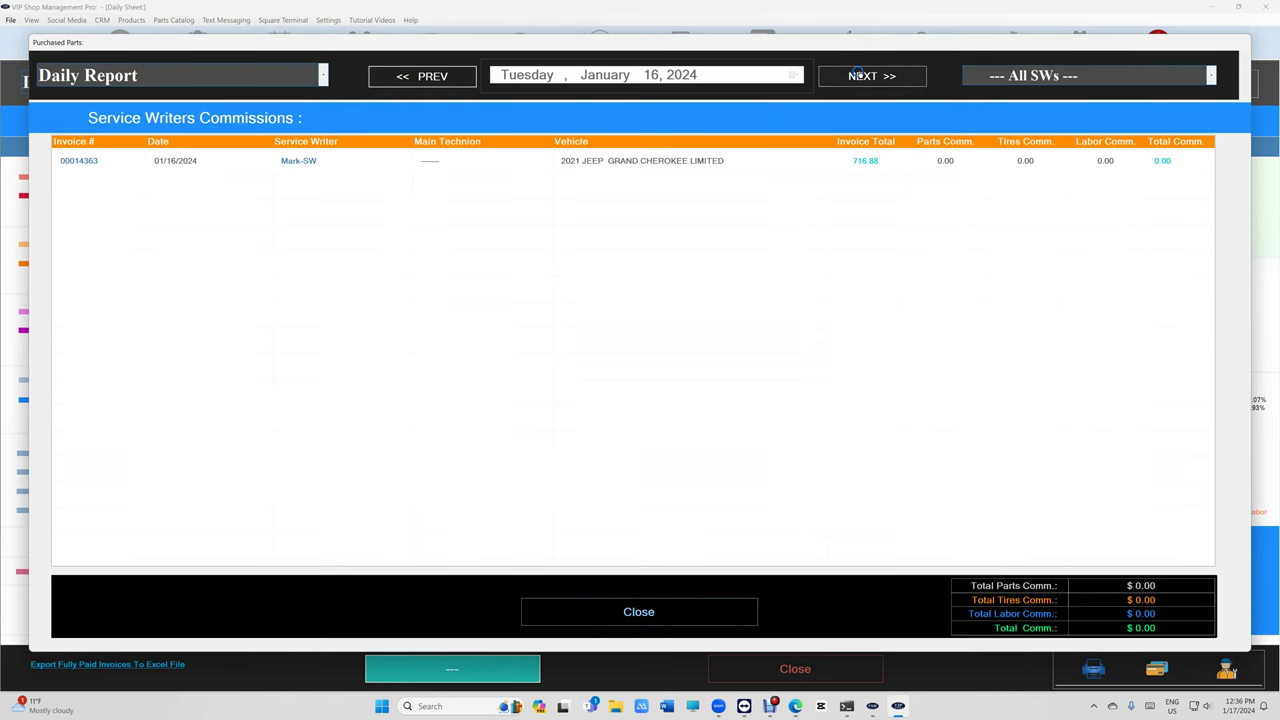
left_click(872, 76)
- Switch the commissions report to a custom January 1–17, 2024 range filtered to Mark-SW
left_click(249, 77)
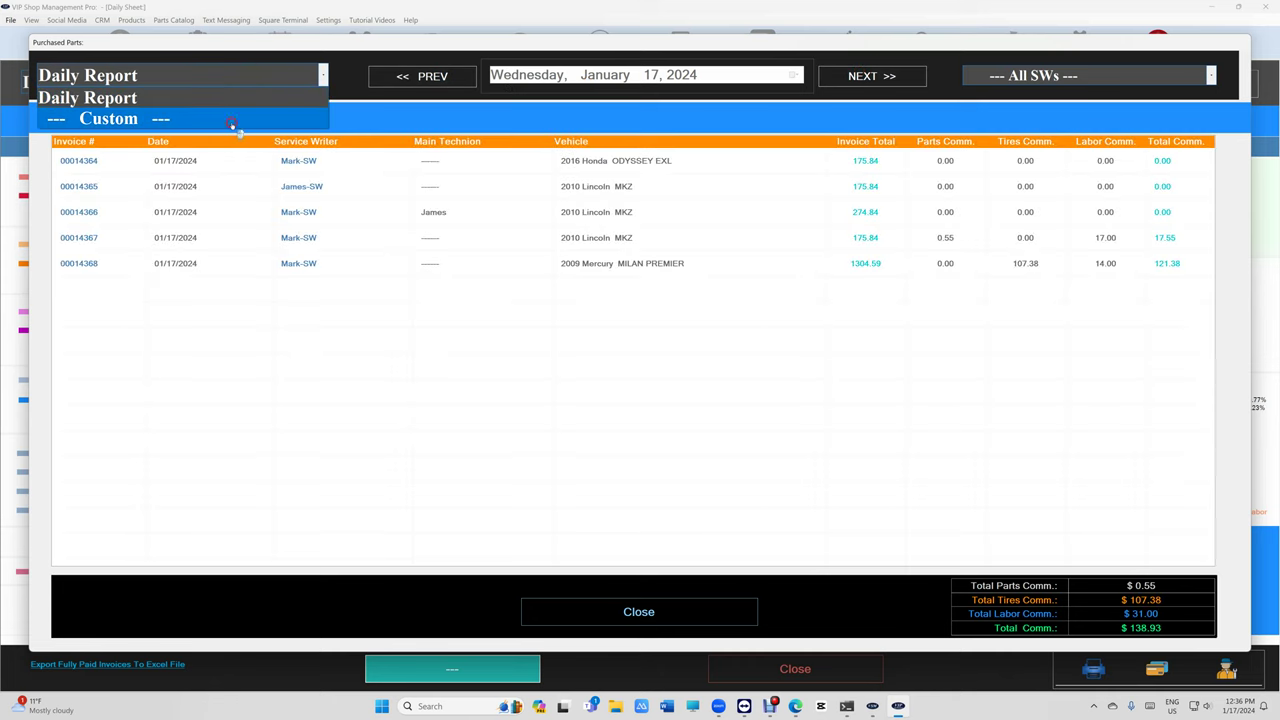
left_click(234, 120)
left_click(640, 92)
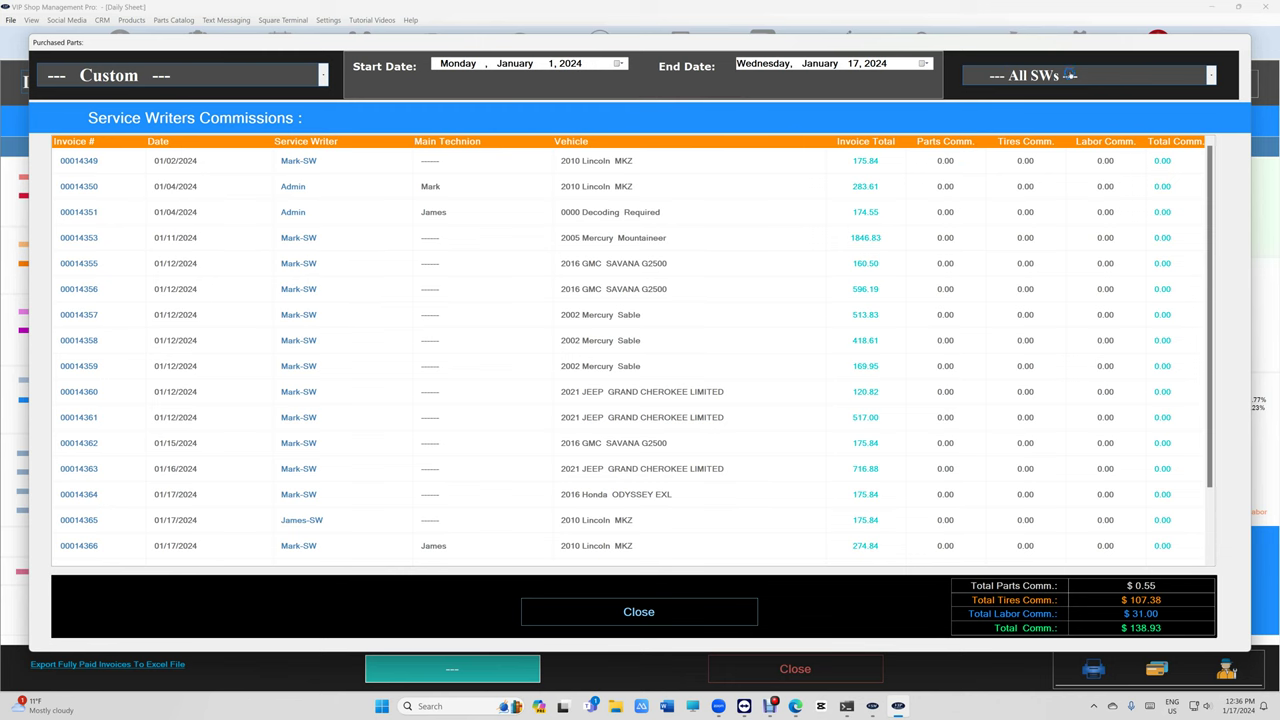
left_click(1070, 75)
left_click(1048, 128)
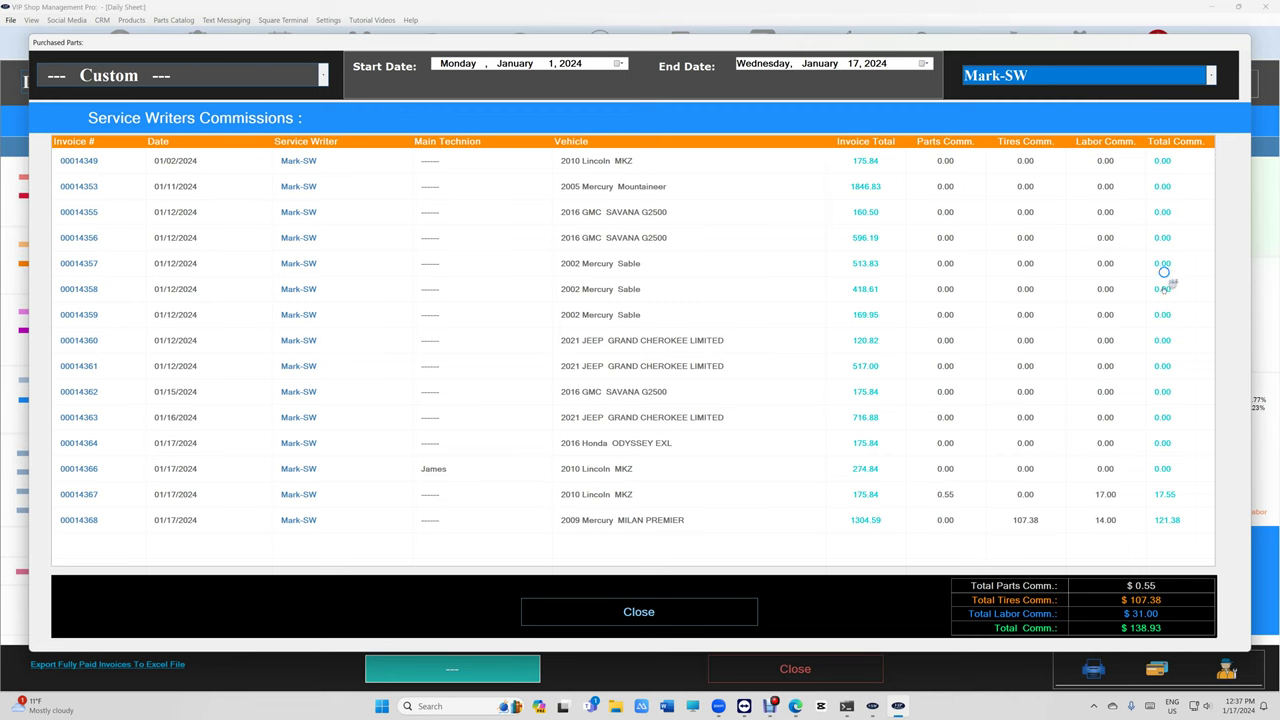
- Close the commissions and daily reports, then leave the reports Main Menu
left_click(685, 611)
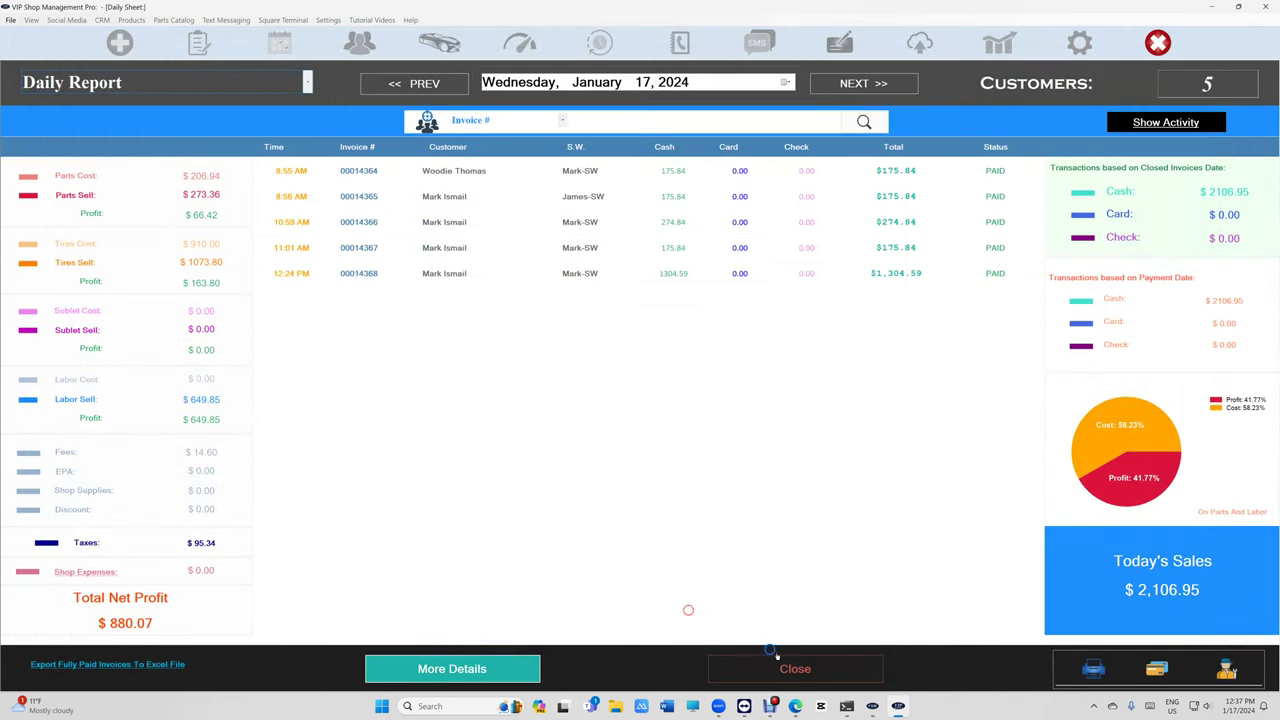
left_click(792, 667)
mouse_move(737, 714)
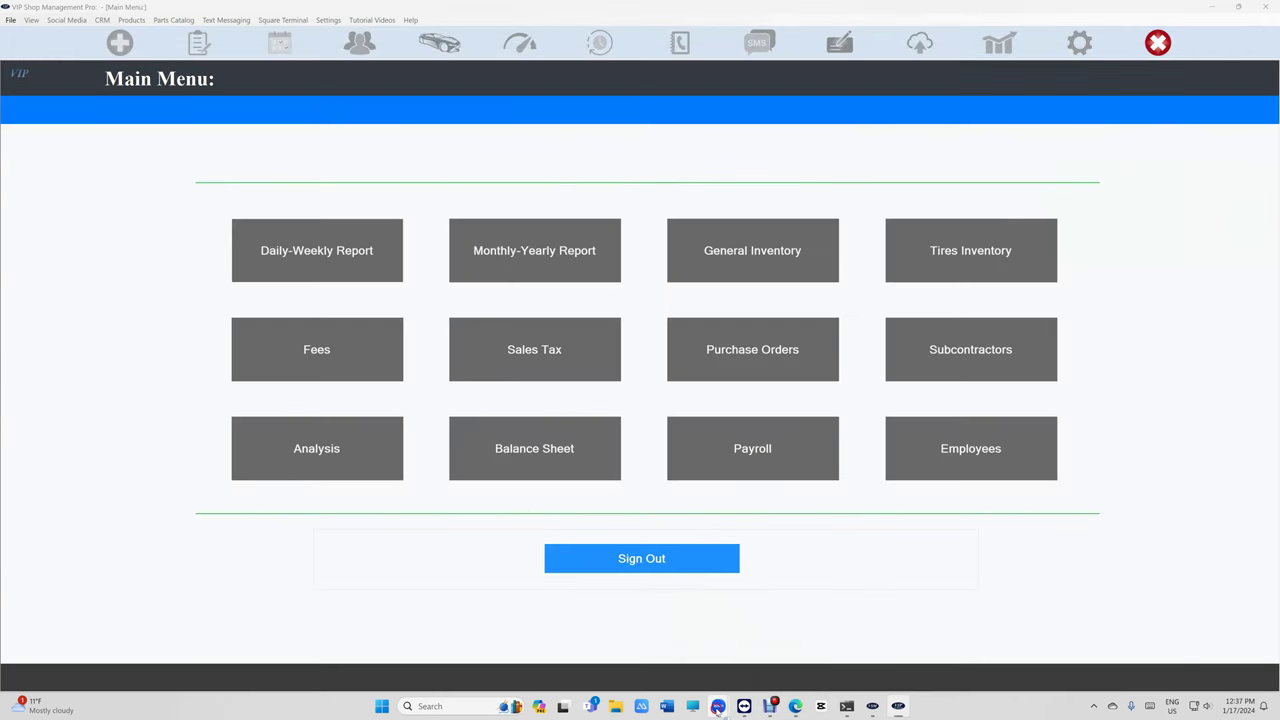
left_click(757, 652)
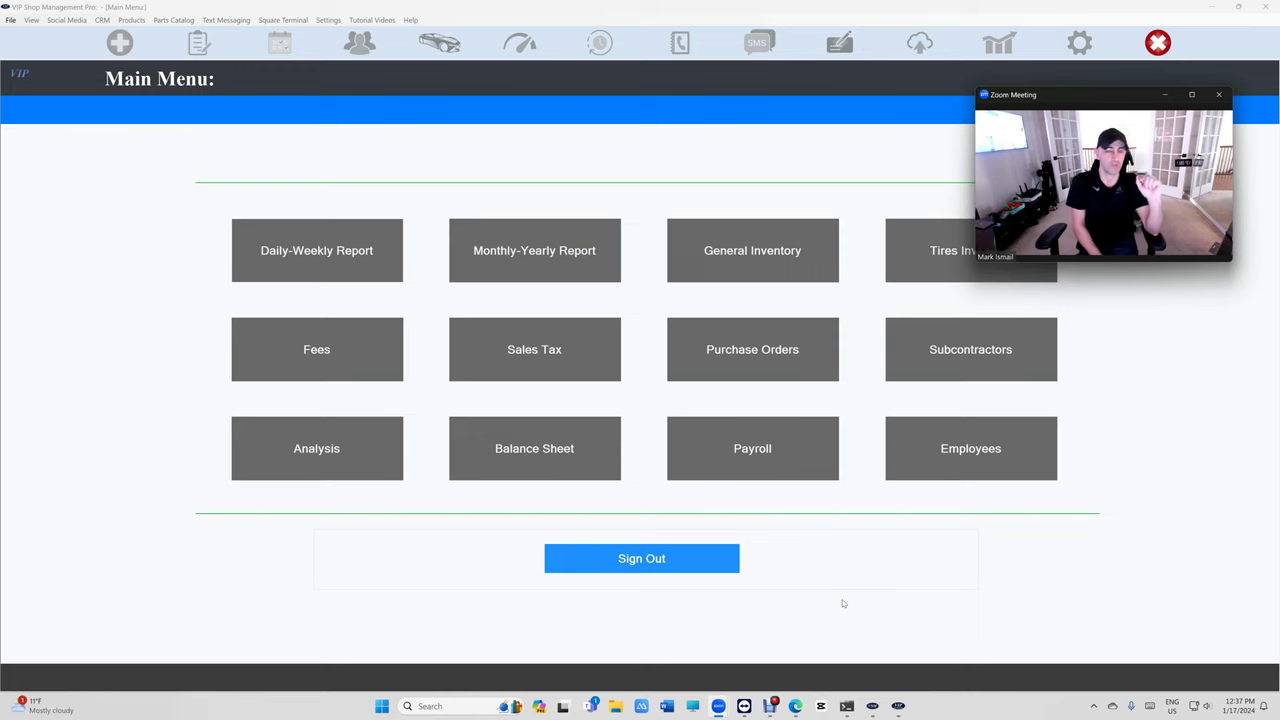
left_click(662, 563)
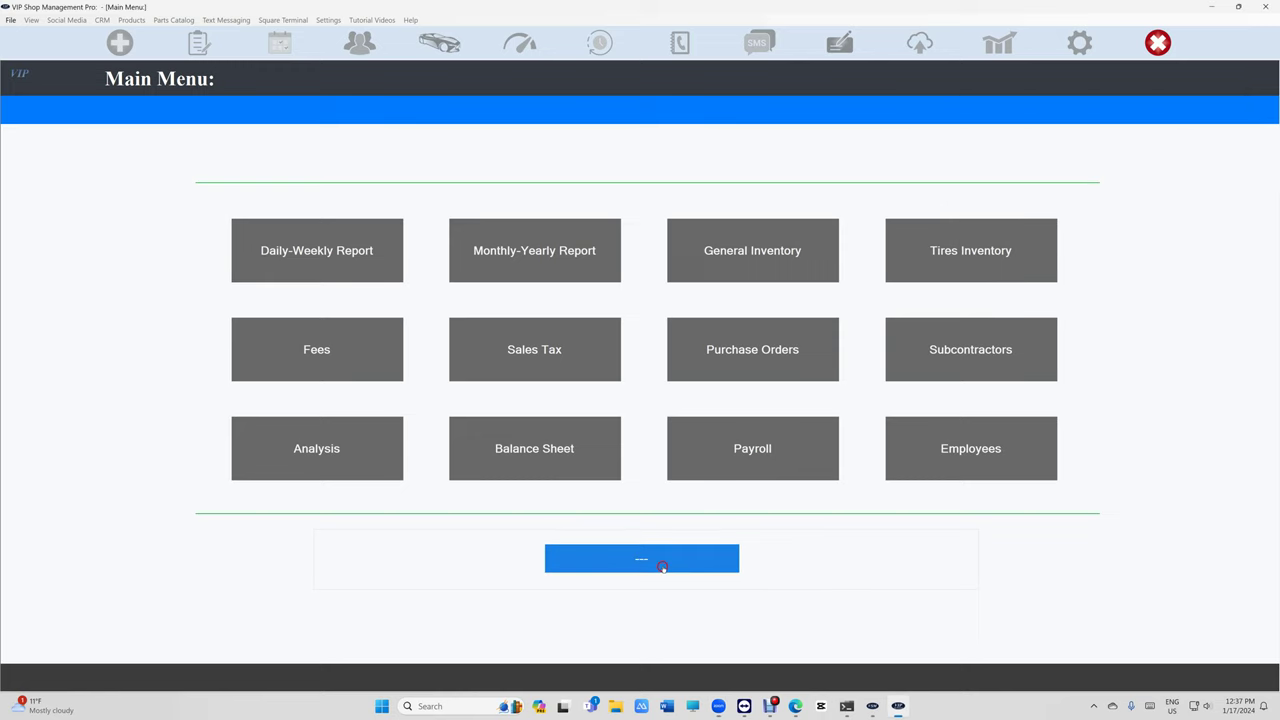
- Open the 2010 Lincoln MKZ invoice from the WorkFlow in-progress invoices
left_click(199, 42)
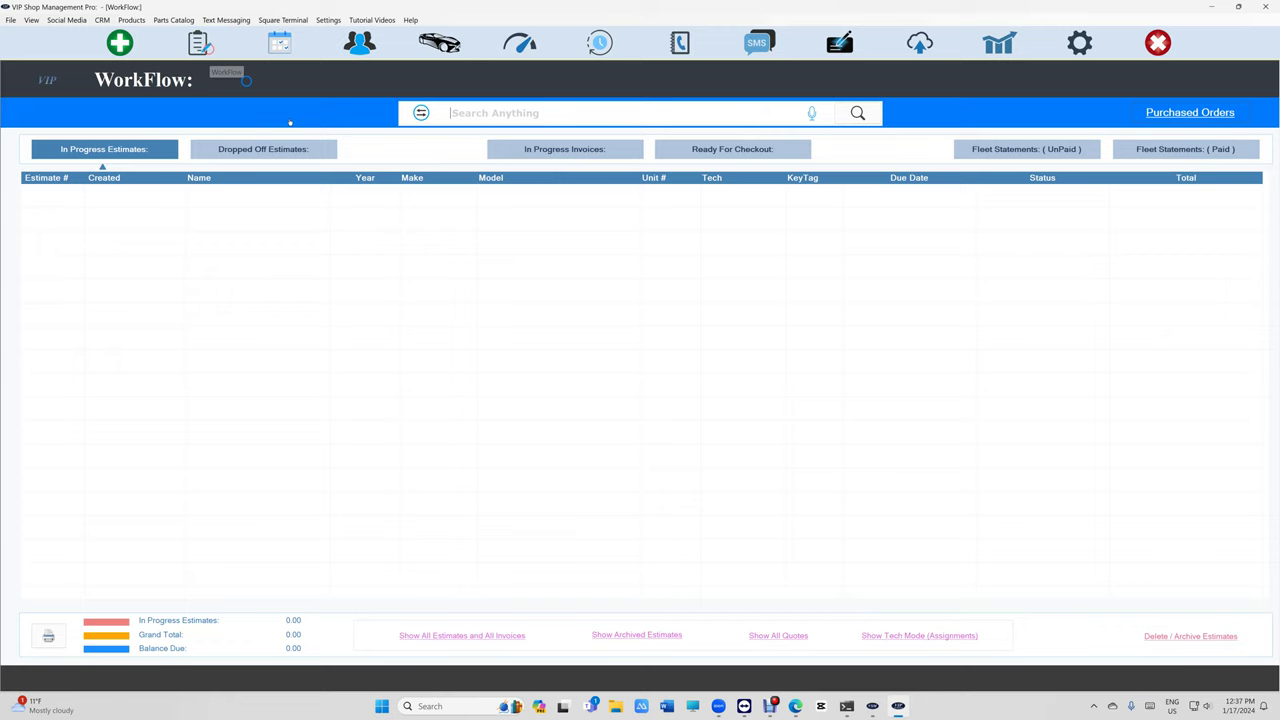
left_click(565, 149)
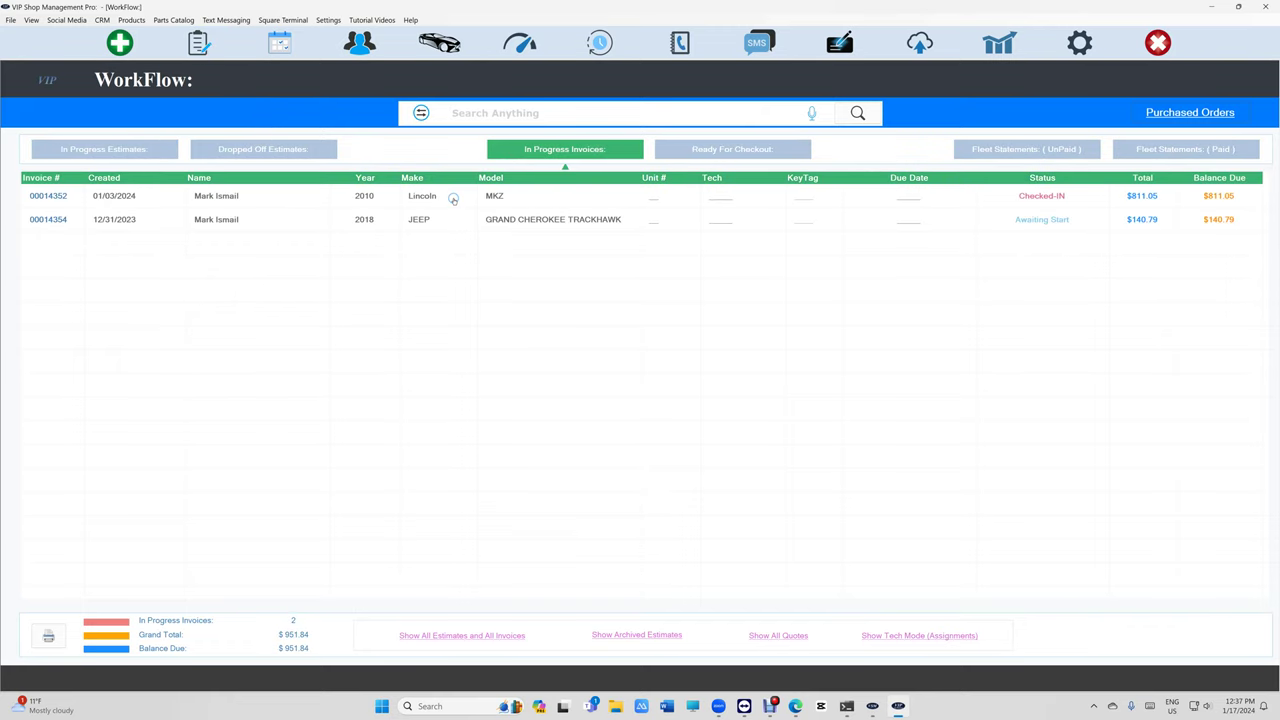
double_click(453, 198)
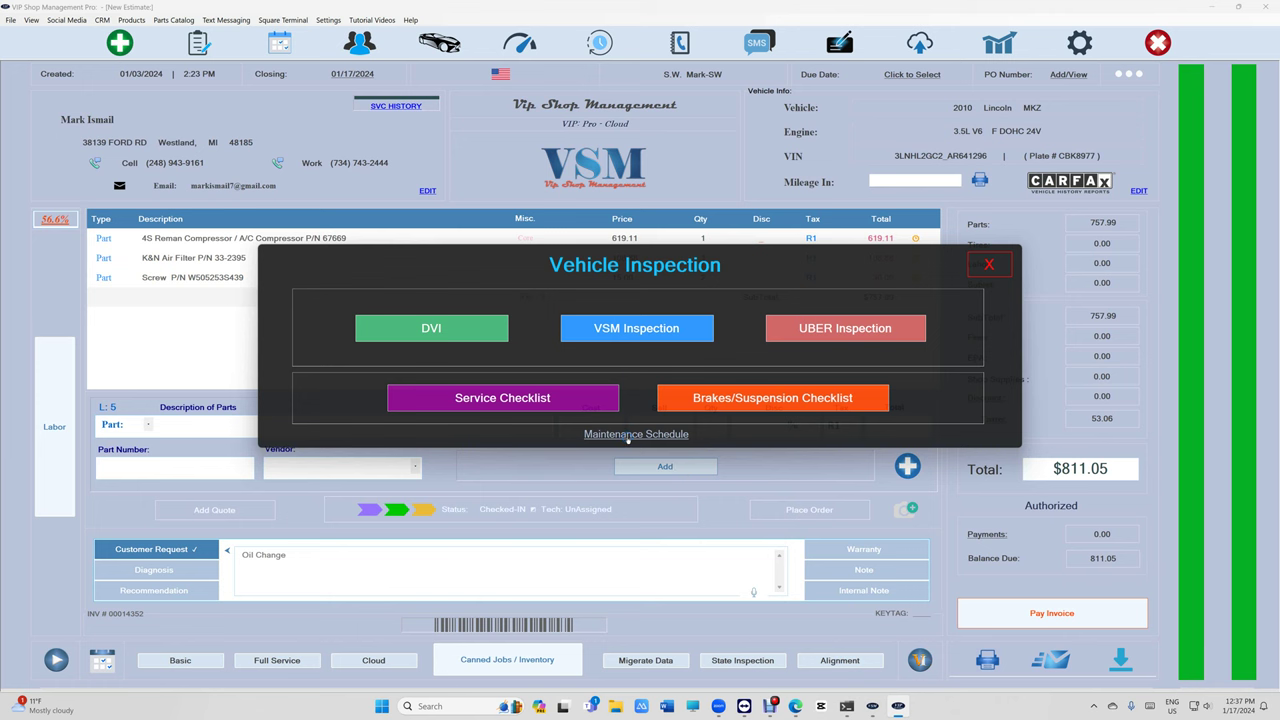
- Record 150000 as the vehicle's Mileage In via the maintenance schedule
left_click(629, 436)
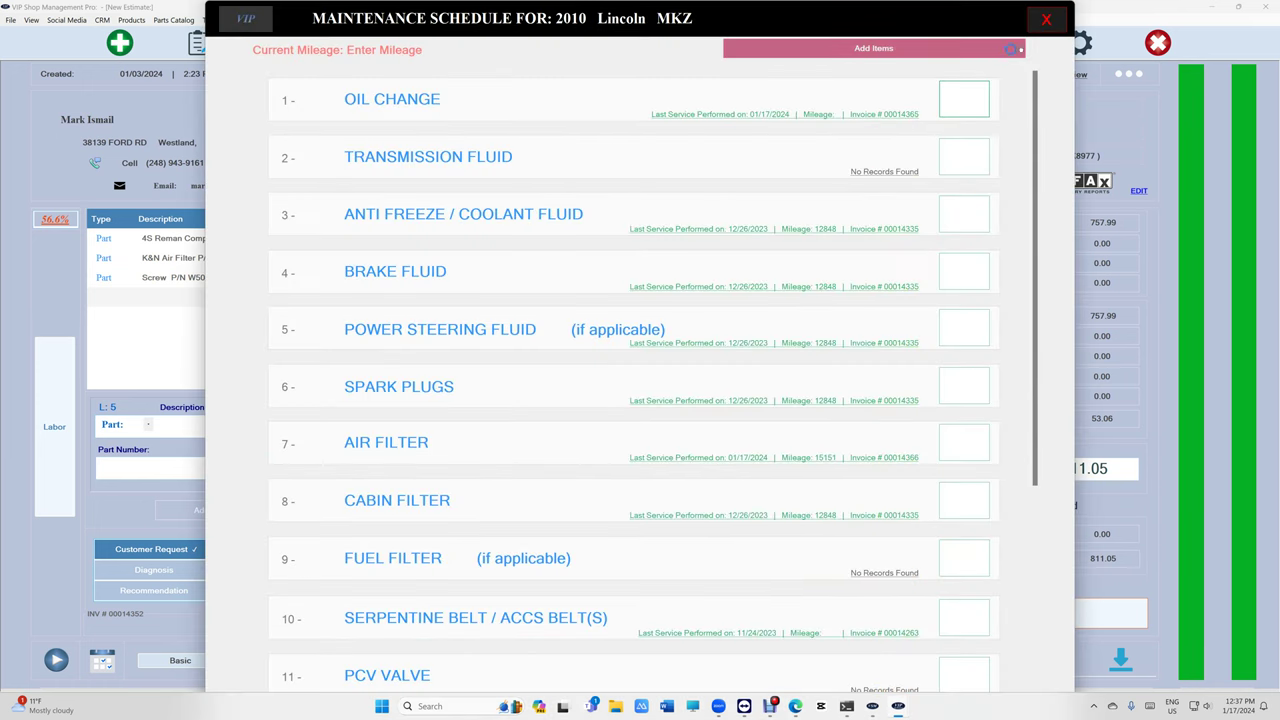
left_click(1046, 18)
left_click(924, 181)
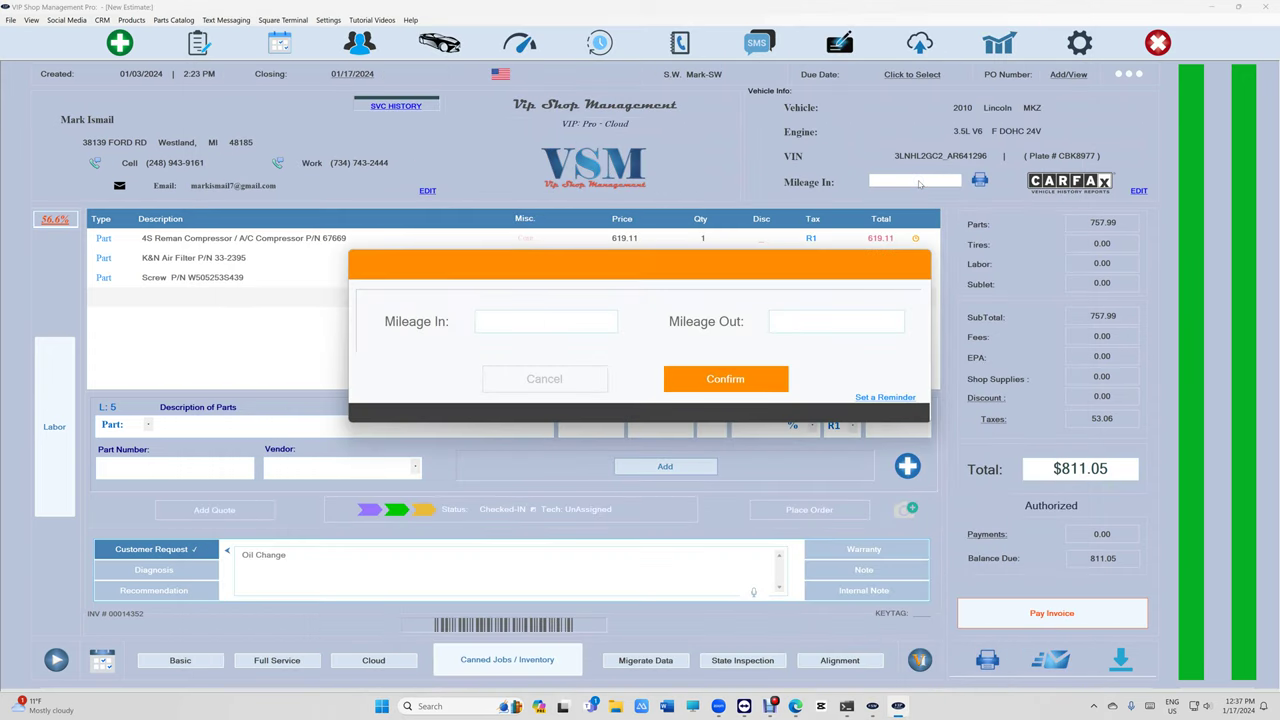
type("150000")
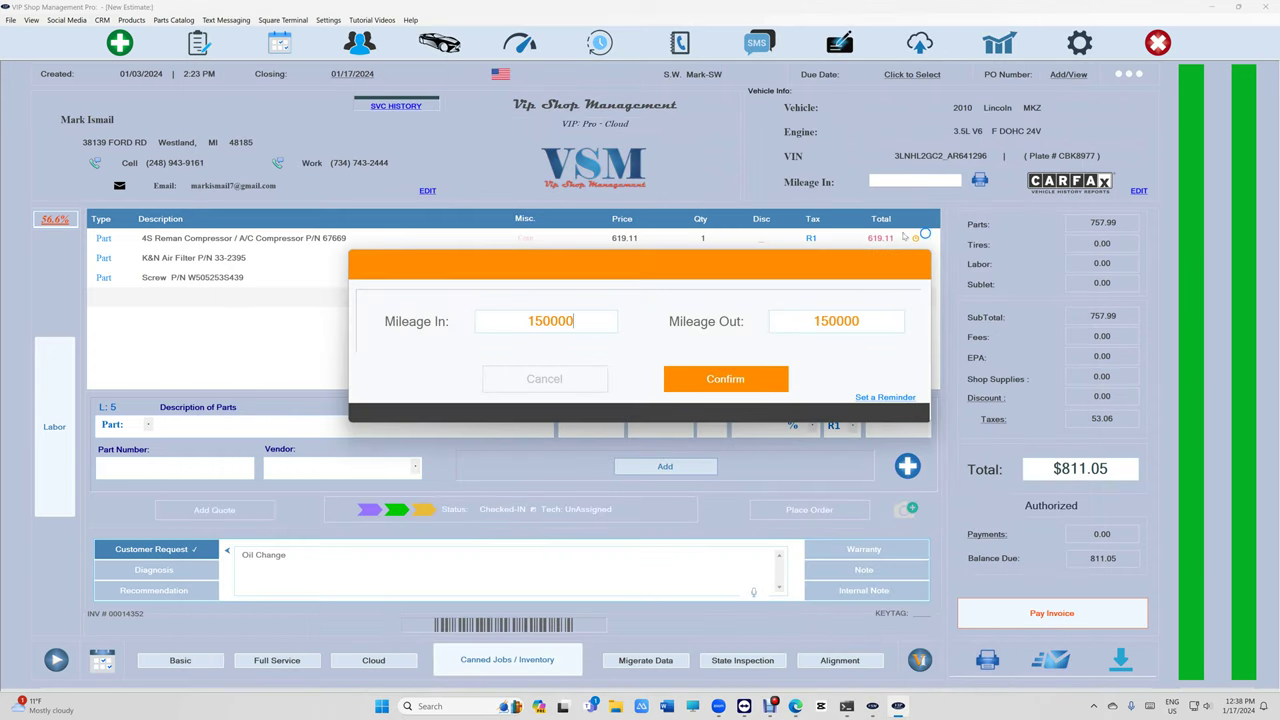
left_click(725, 379)
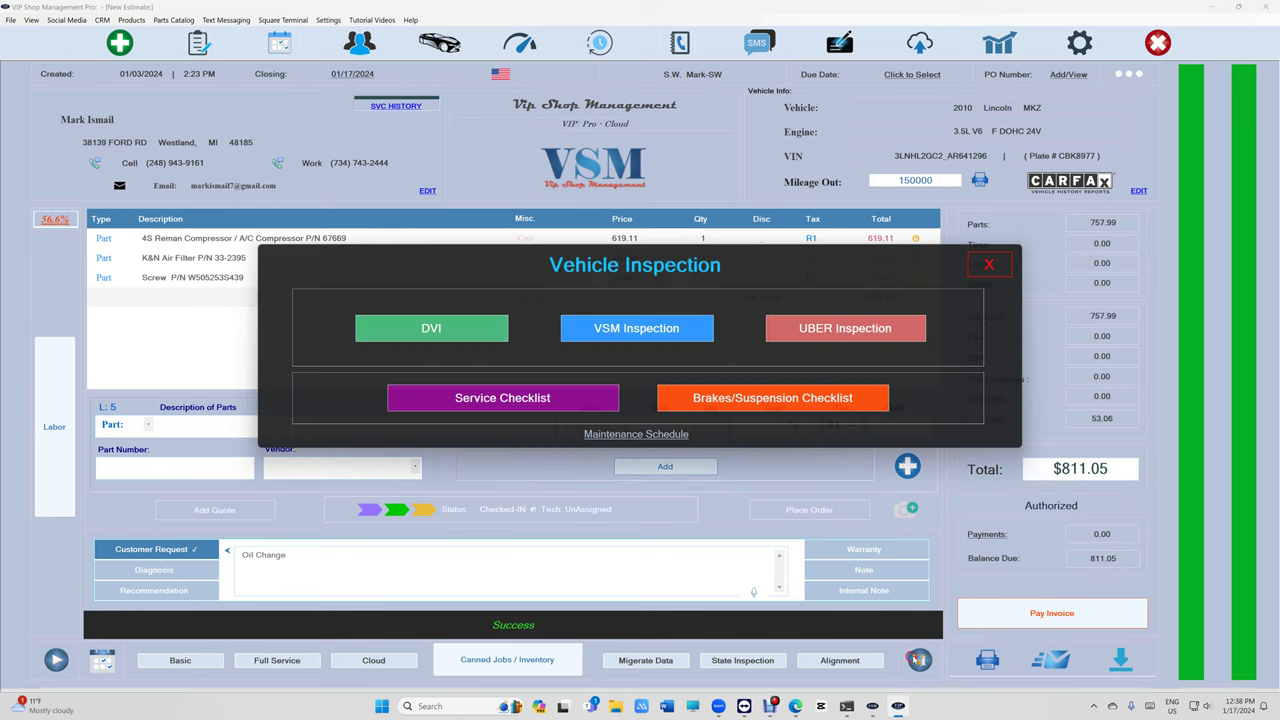
- Reopen the Lincoln MKZ maintenance schedule, review its service intervals, then close it back to the invoice
left_click(649, 440)
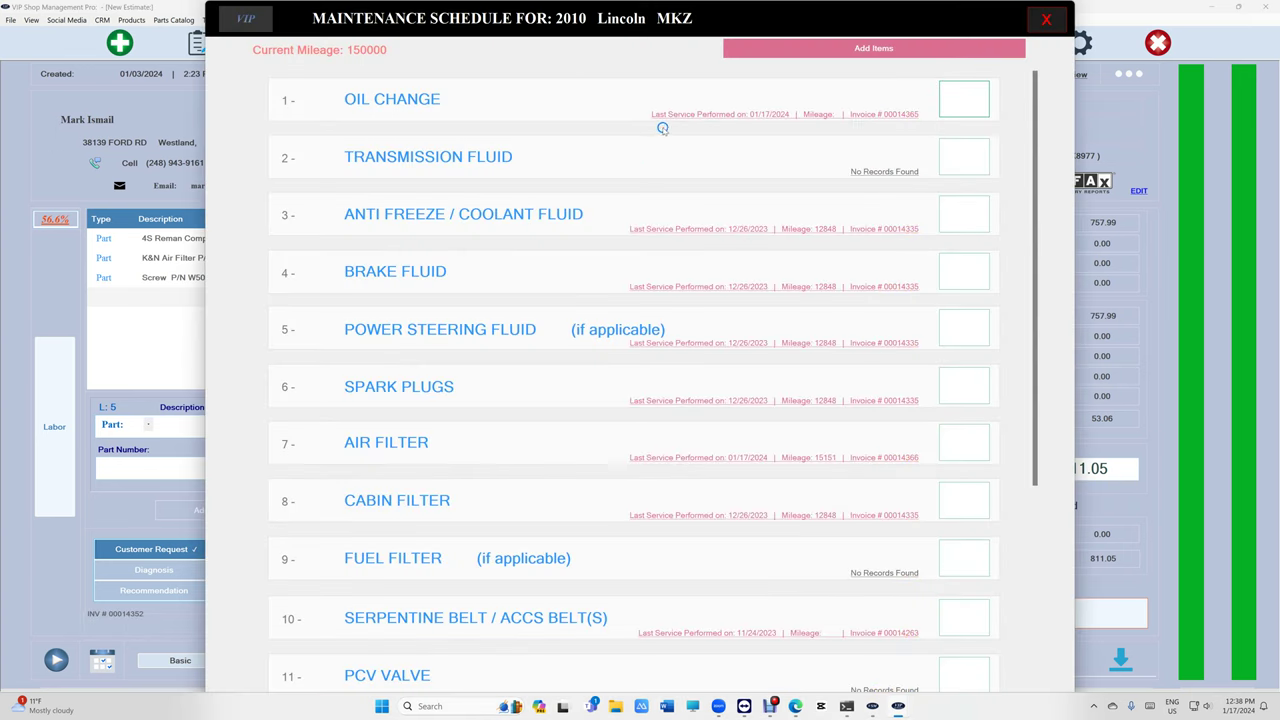
scroll(770, 176, "down", 6)
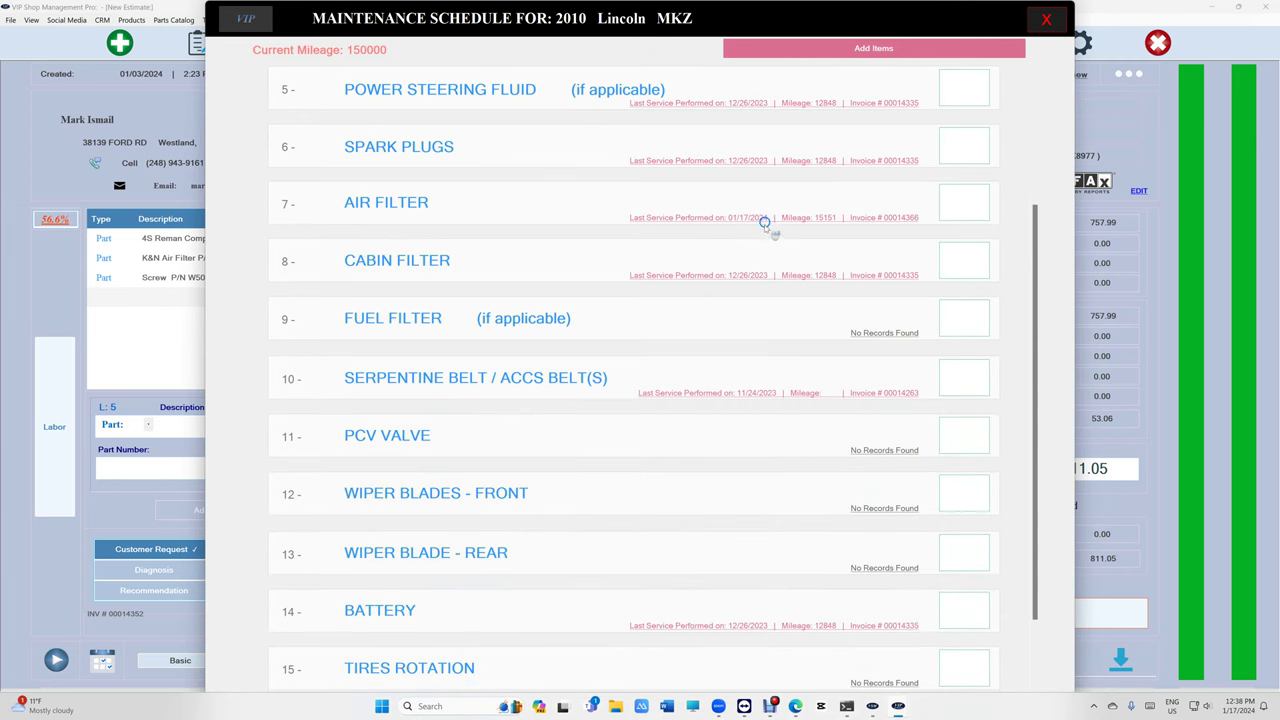
scroll(766, 271, "up", 2)
scroll(760, 265, "up", 4)
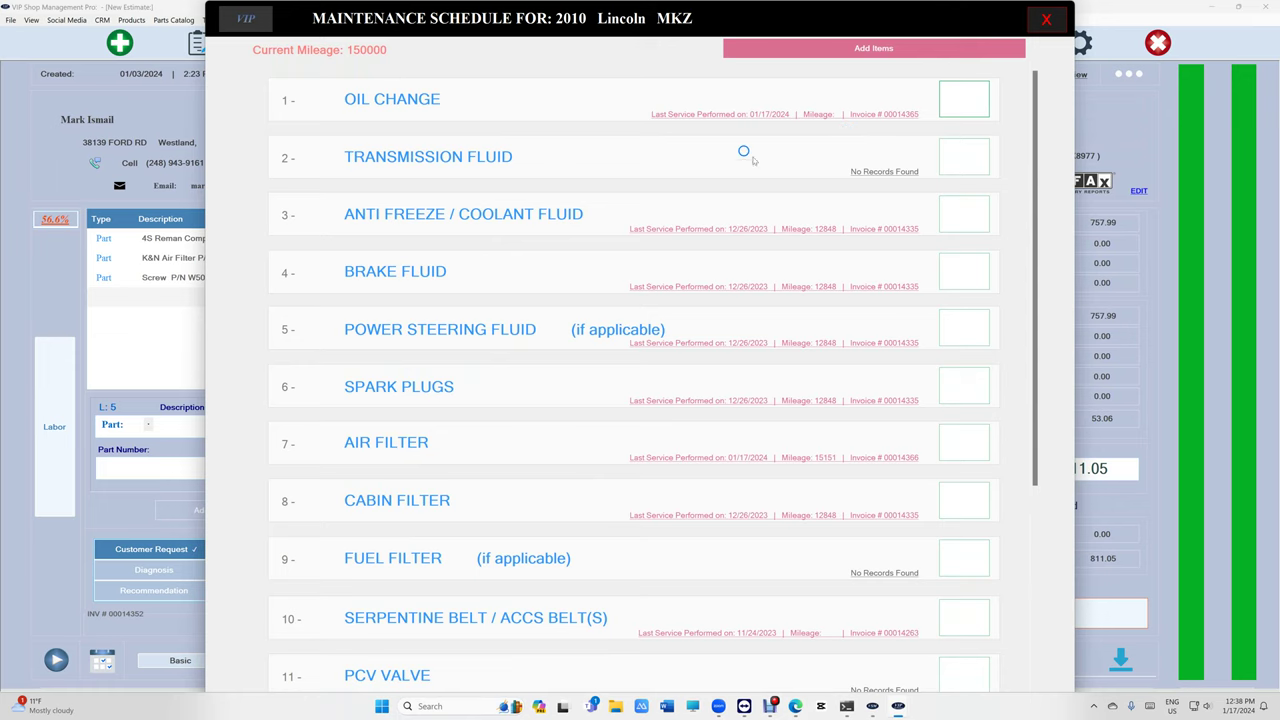
scroll(737, 250, "down", 5)
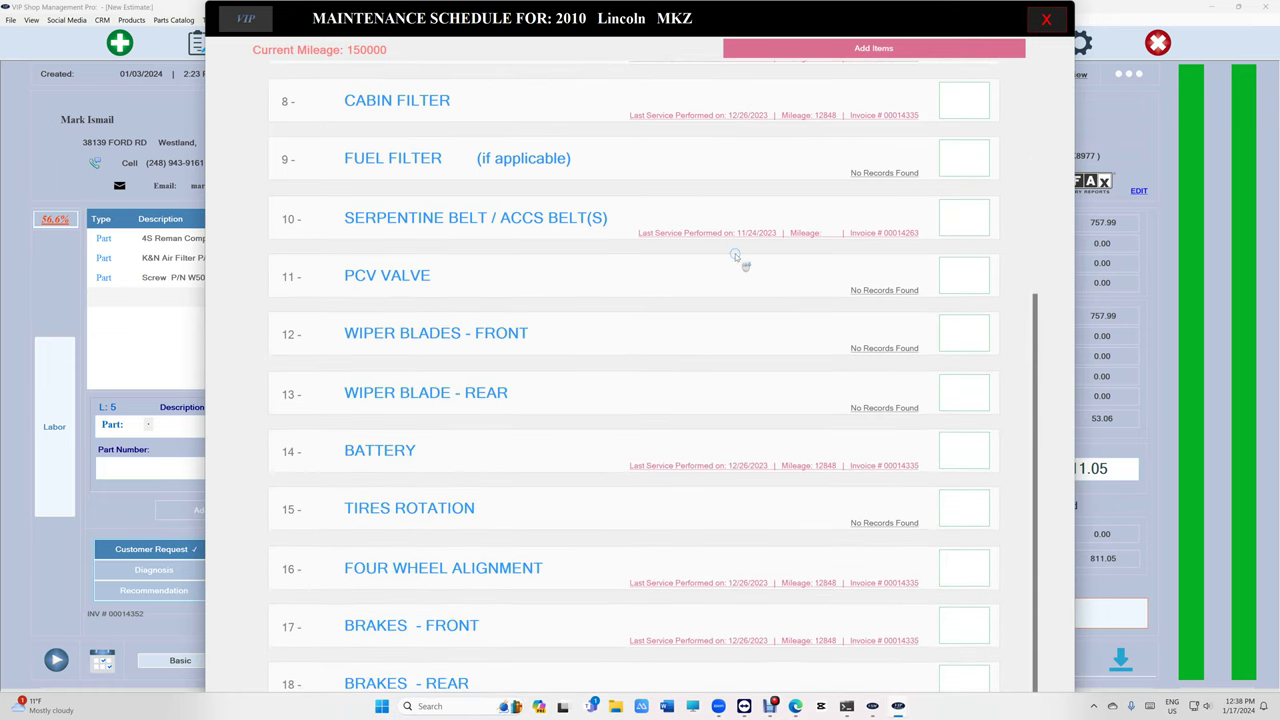
scroll(737, 255, "down", 1)
scroll(736, 251, "up", 5)
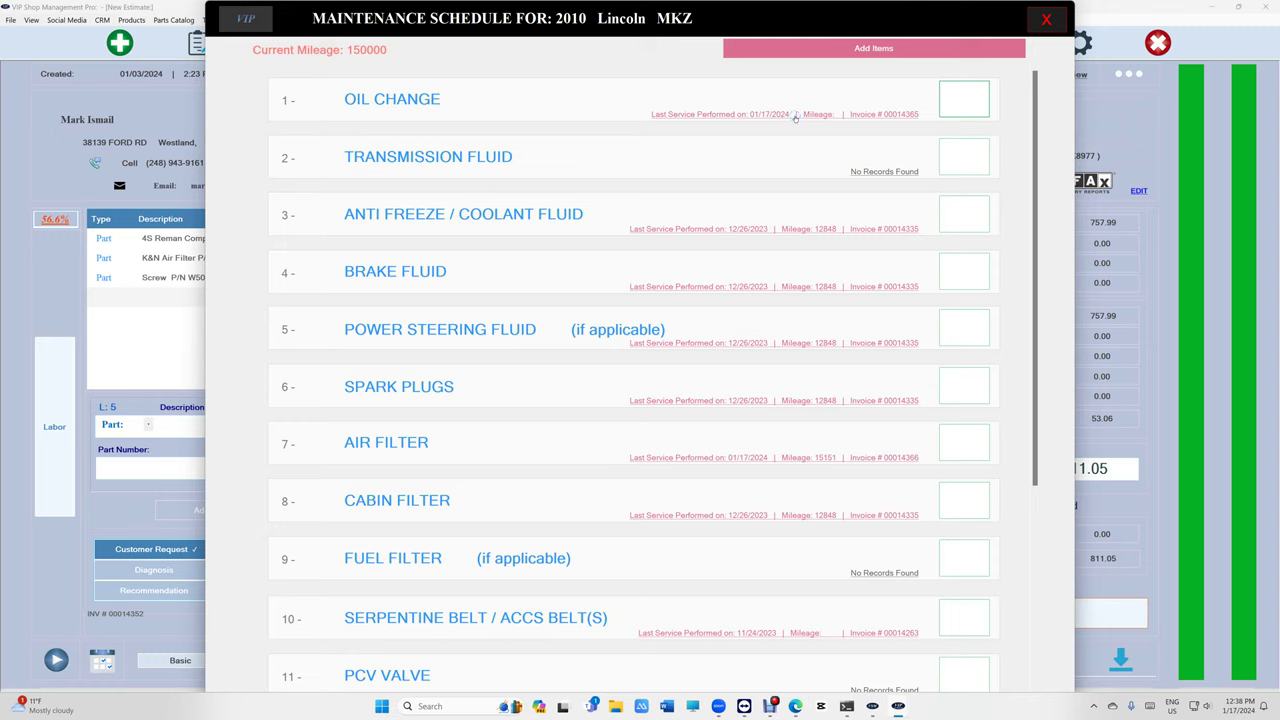
mouse_move(795, 117)
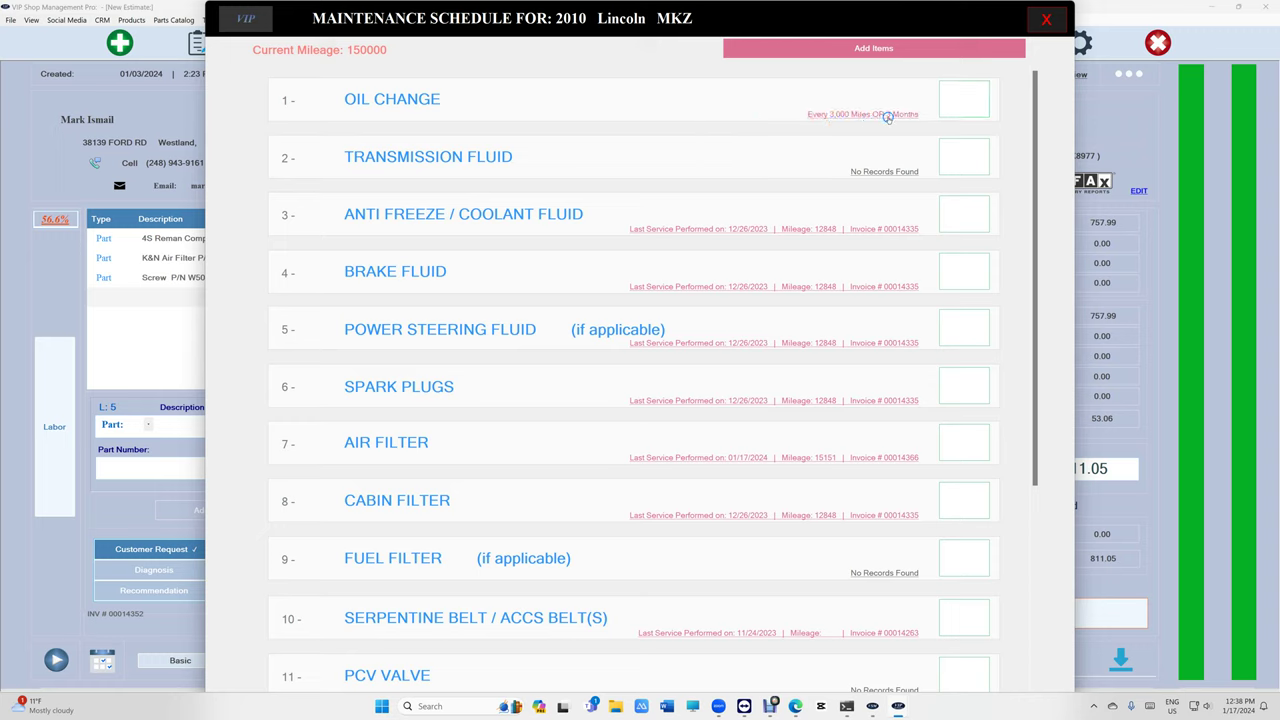
mouse_move(857, 174)
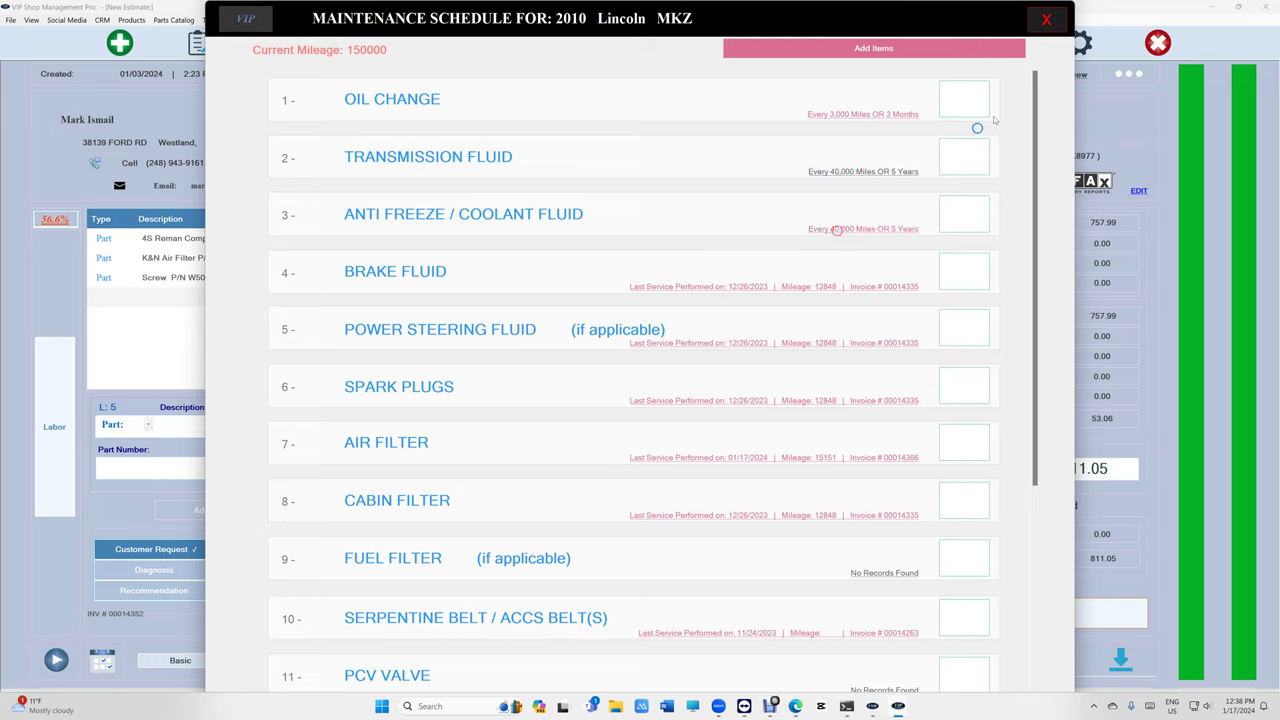
left_click(1048, 24)
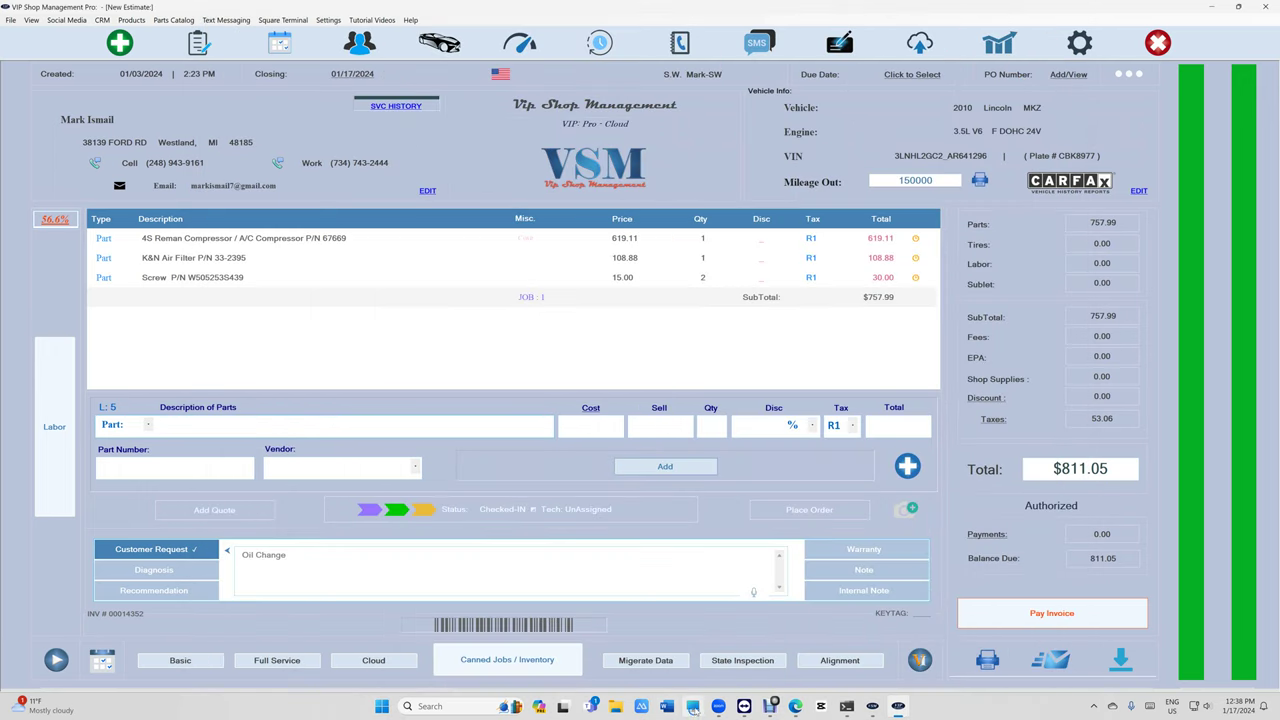
mouse_move(720, 708)
left_click(762, 660)
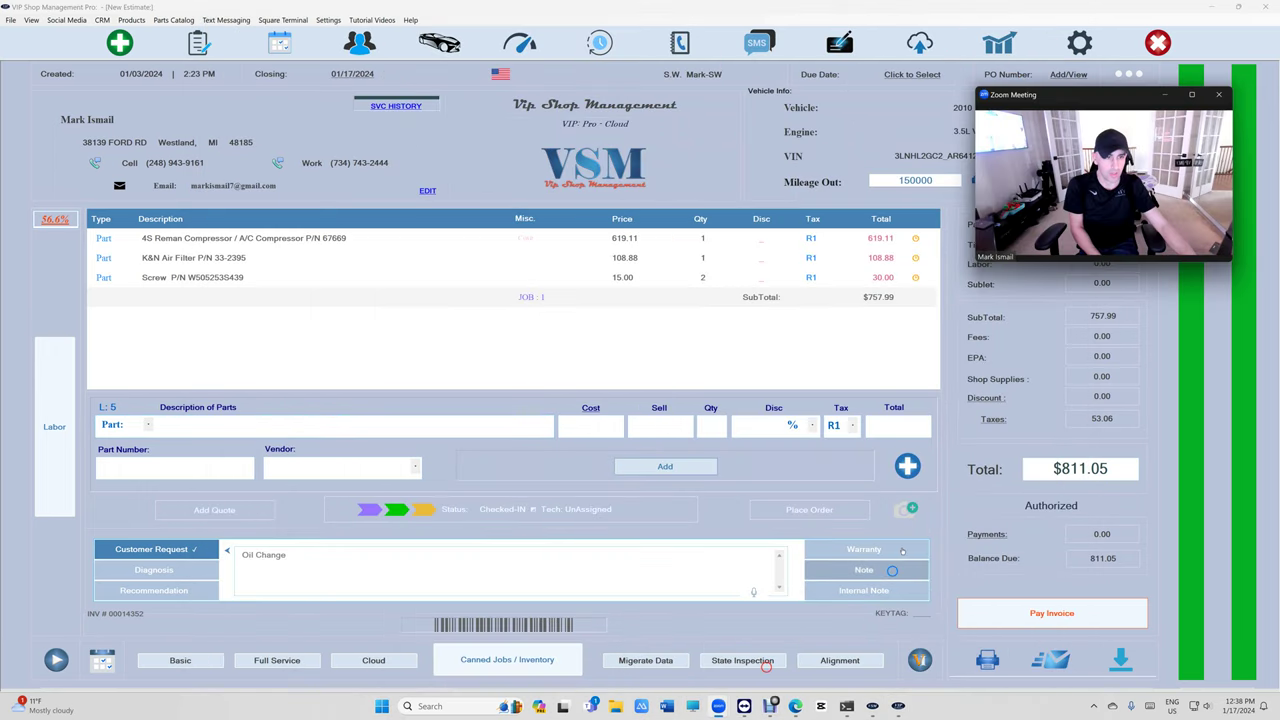